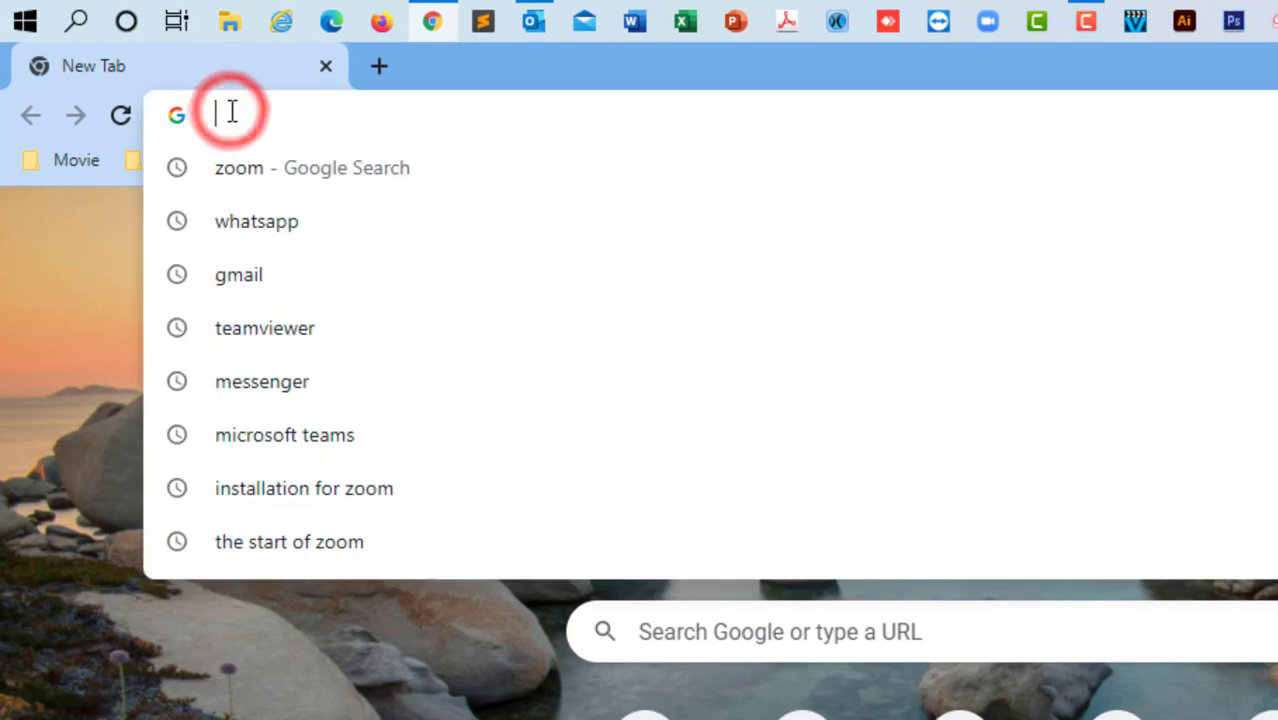
Step: Search the web for "zoom" and open the official zoom.us website from the results
type("z")
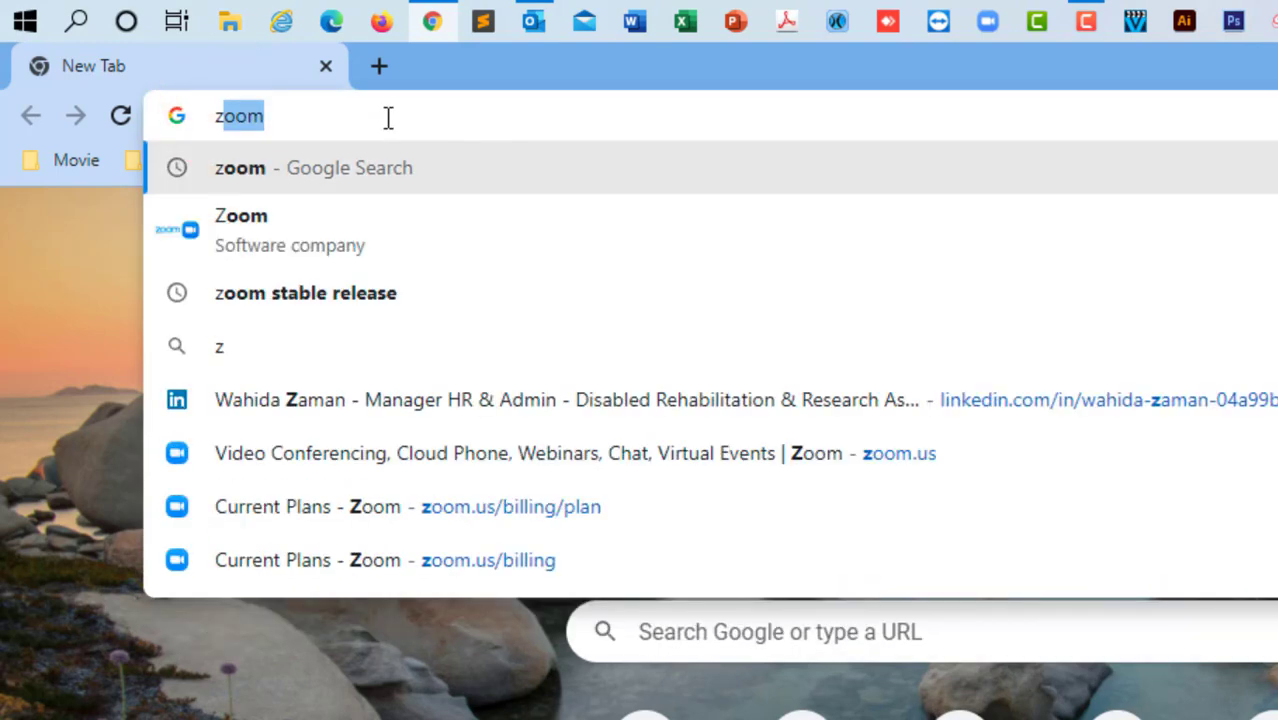
type("oom")
key("Return")
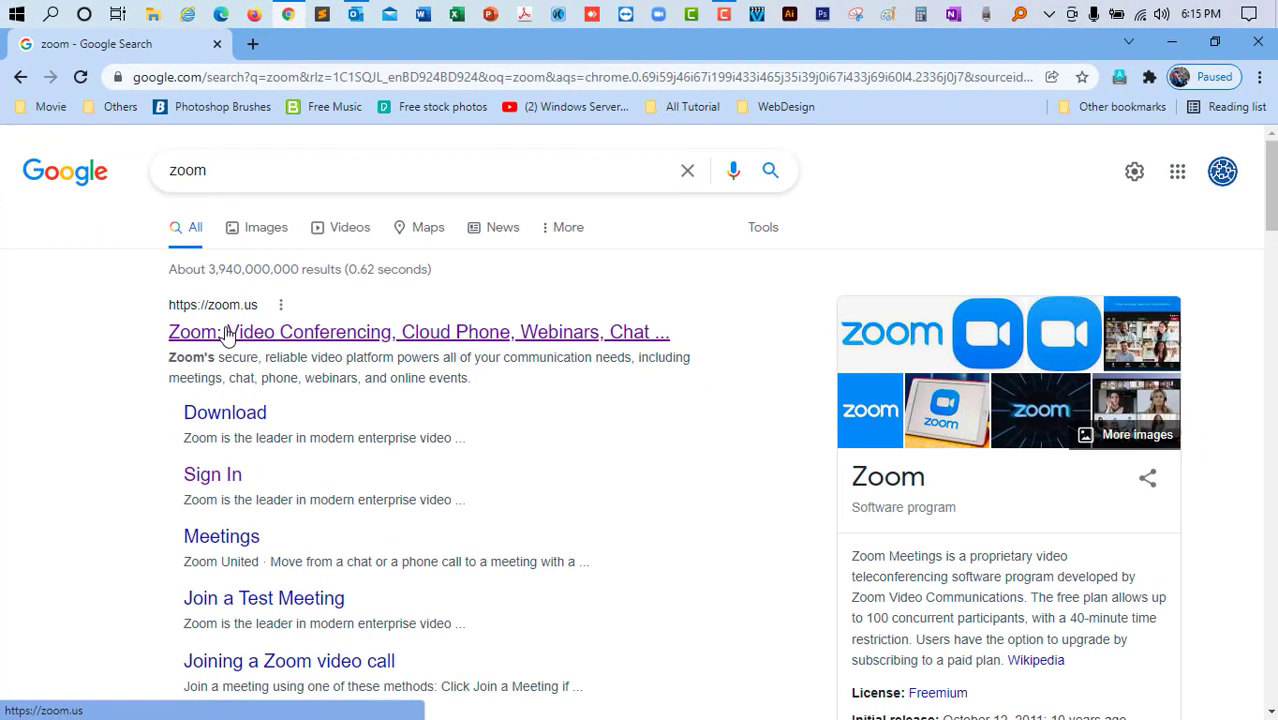
left_click(340, 498)
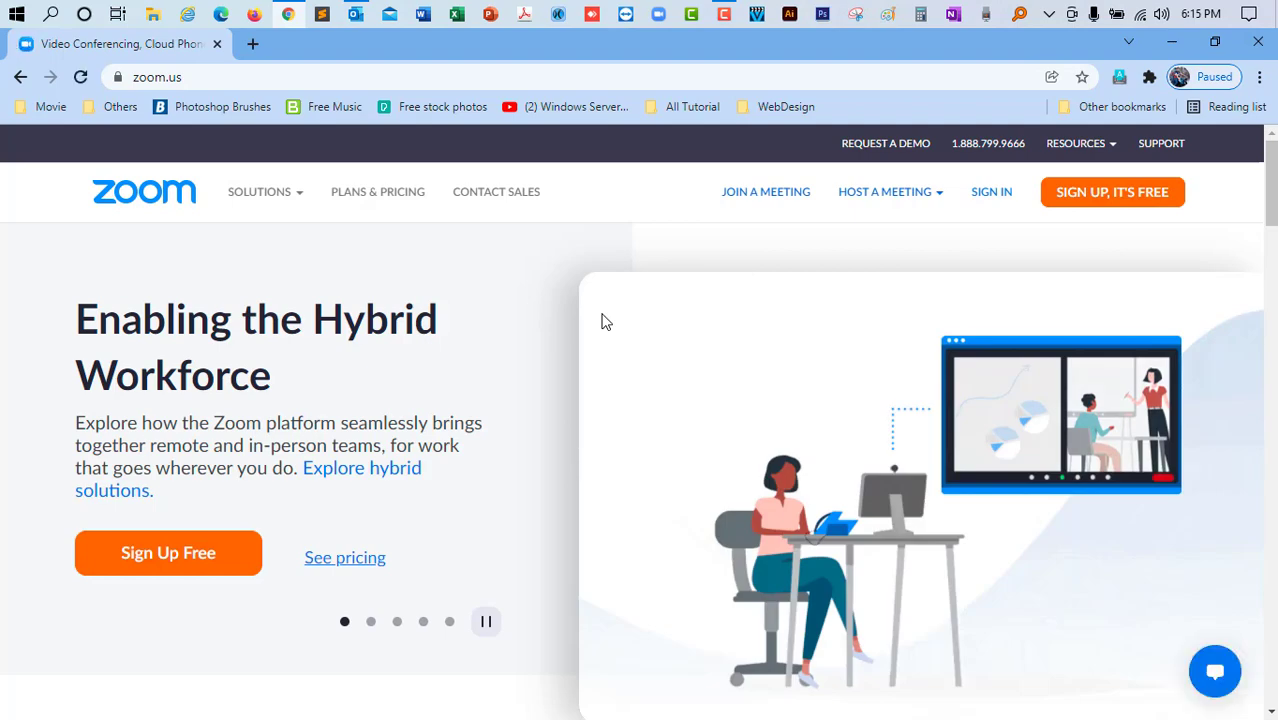
Step: Sign in to the Zoom account with the account's email address and password
left_click(993, 195)
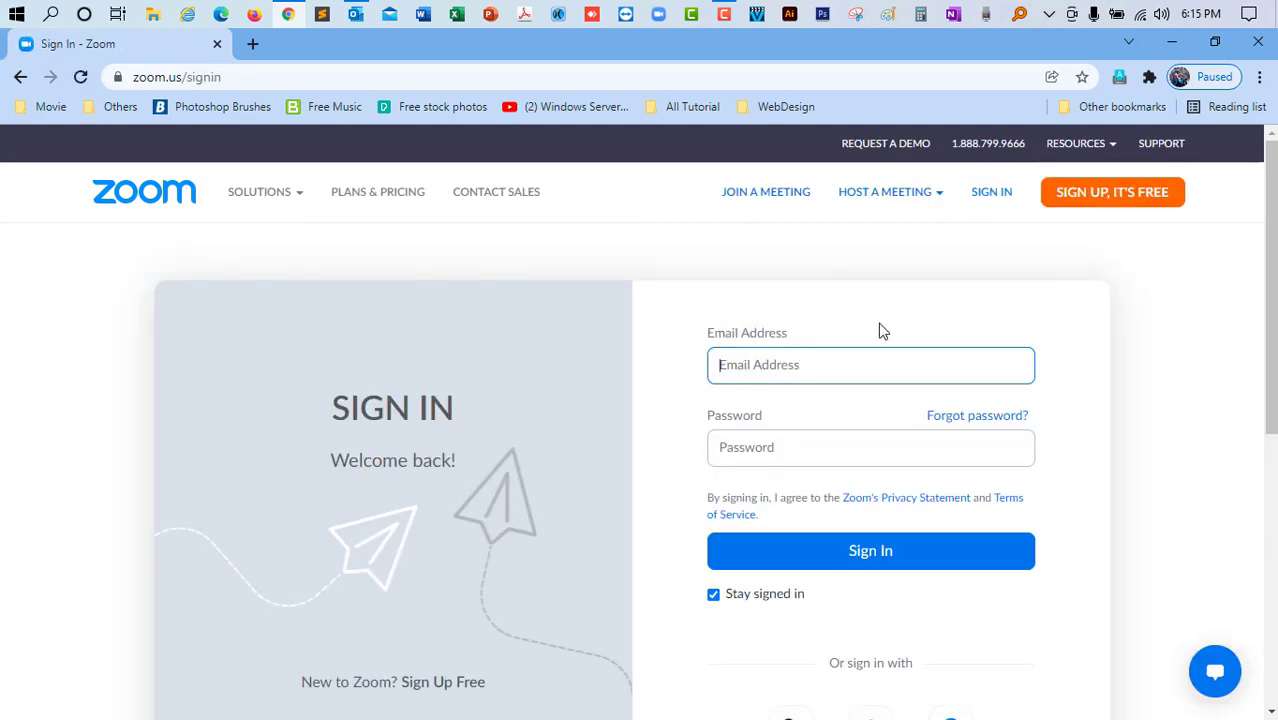
left_click(766, 358)
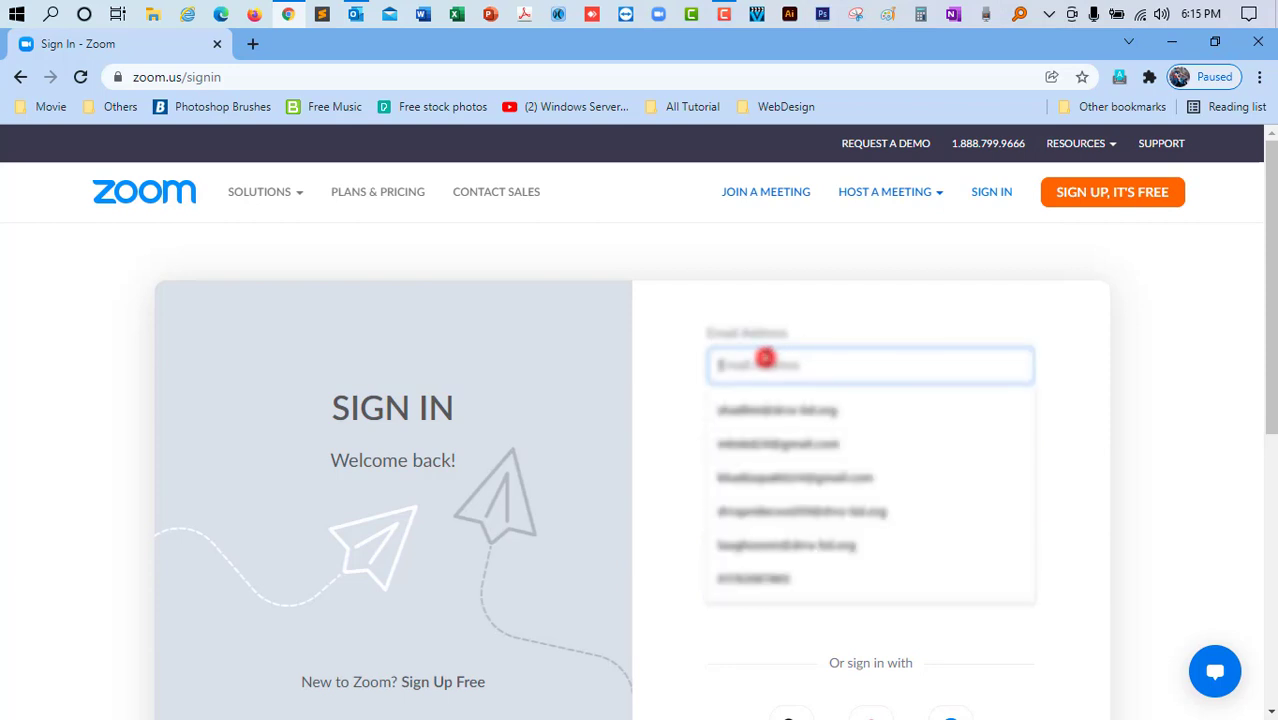
type("ba")
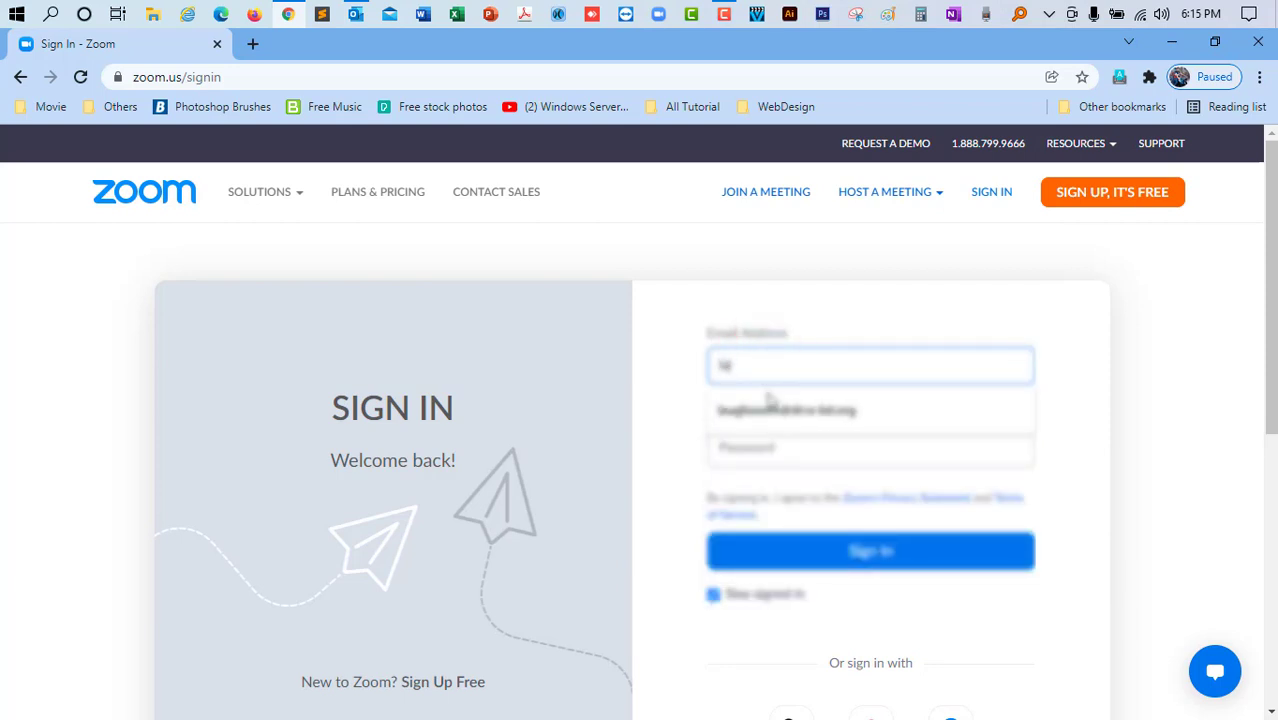
left_click(768, 406)
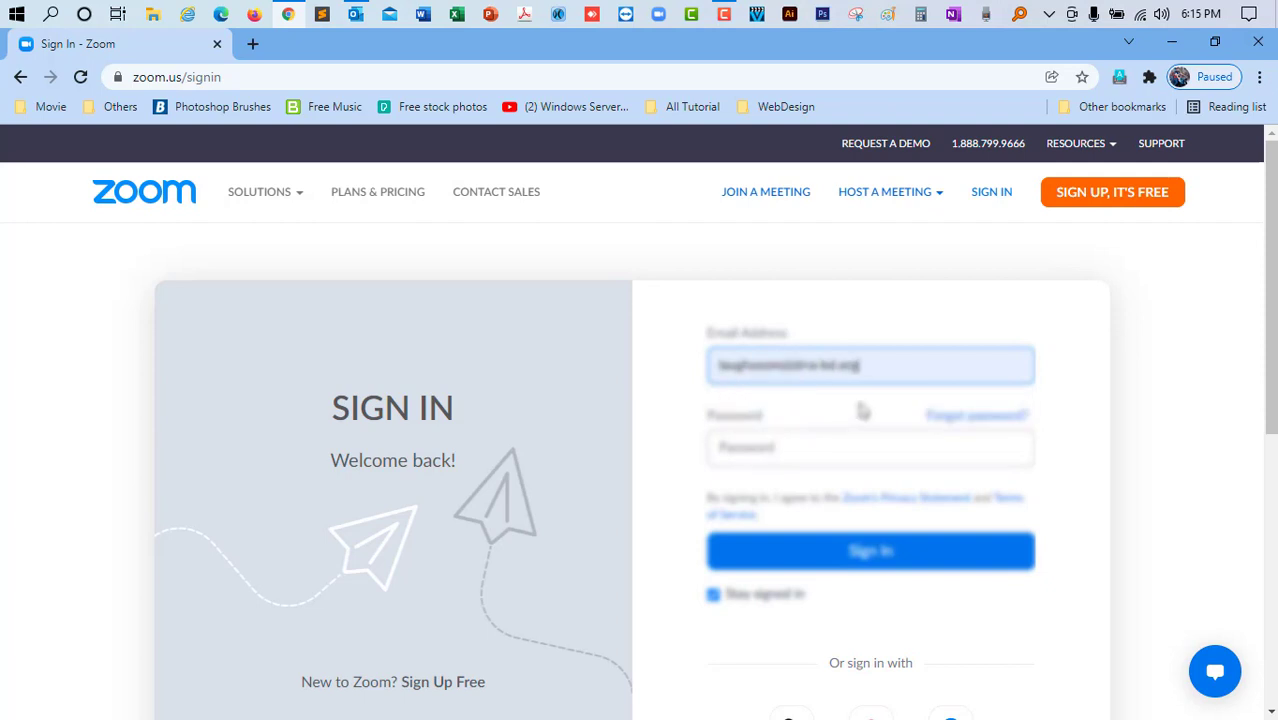
left_click(787, 452)
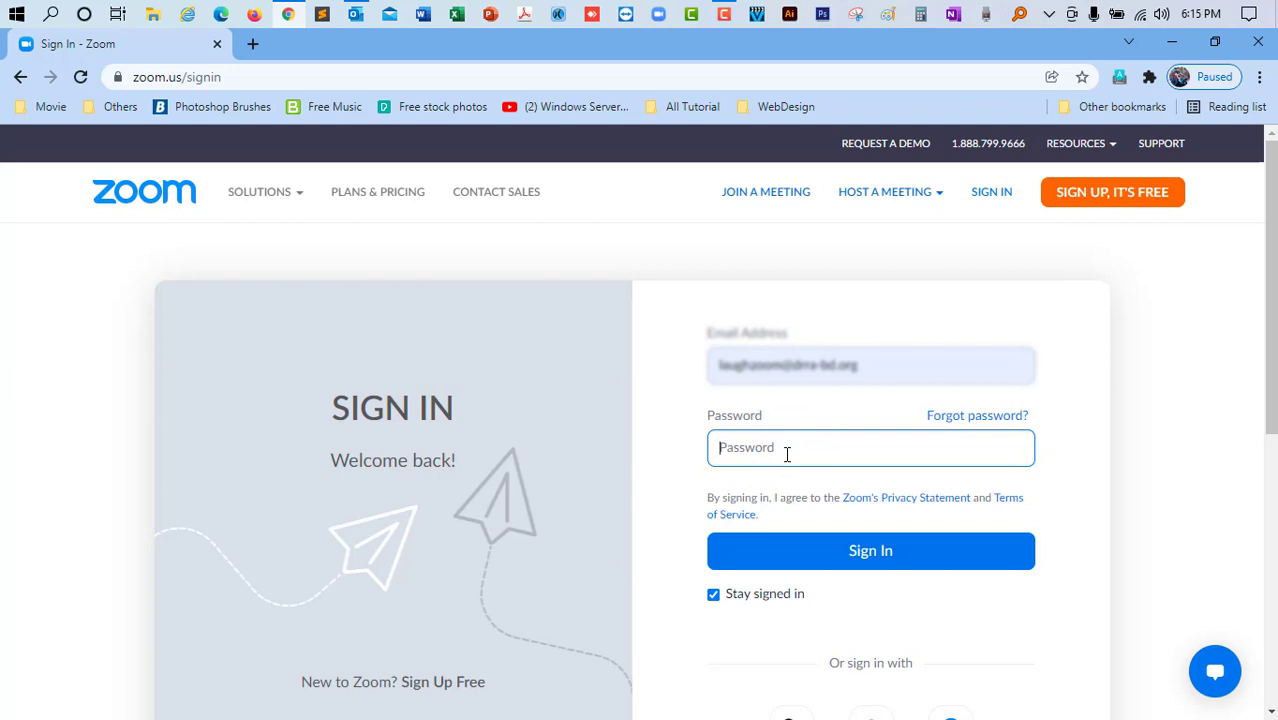
type("****")
left_click(856, 553)
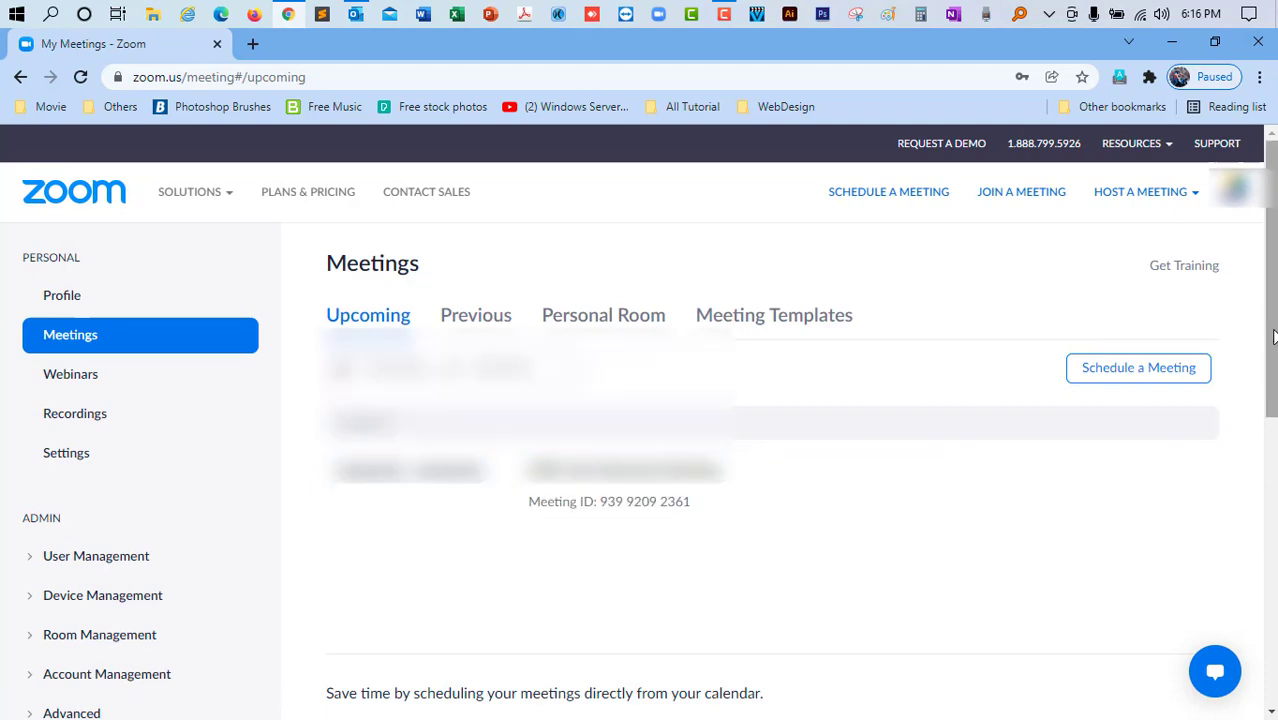
Step: Open the Billing page from the Account Management section of the admin options
left_click_drag(1273, 337, 1273, 394)
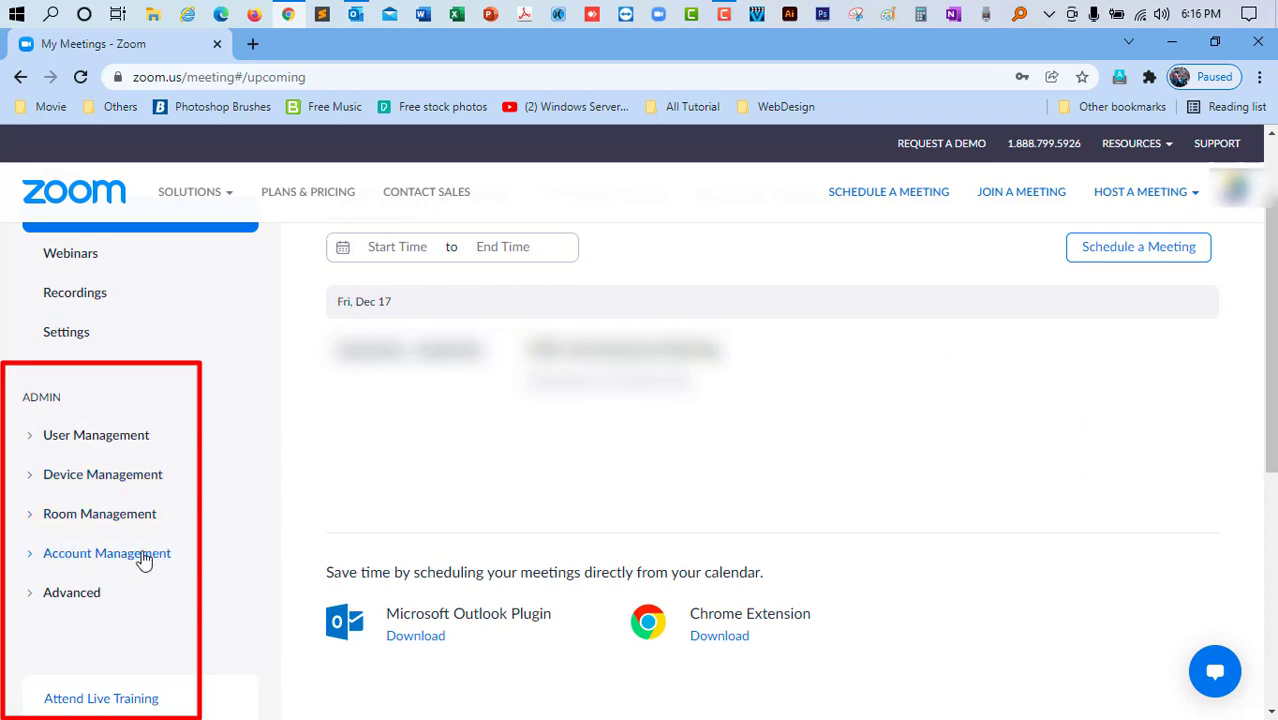
left_click(78, 558)
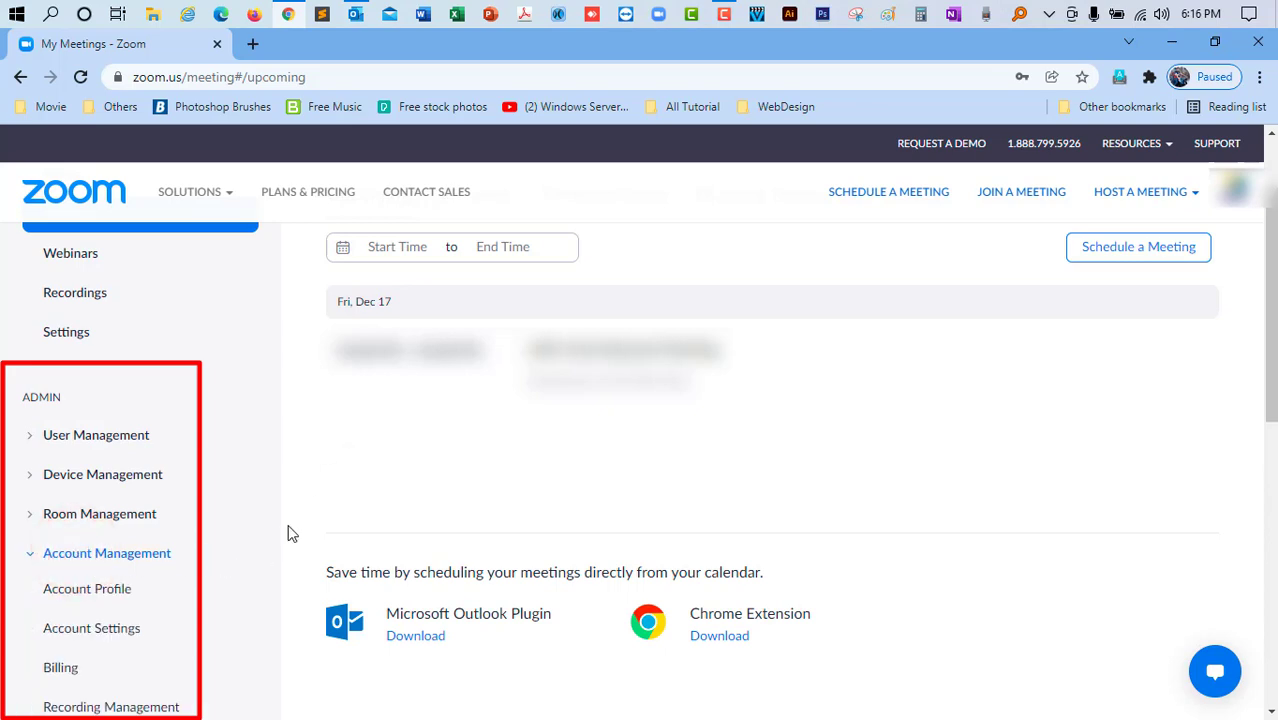
left_click(62, 670)
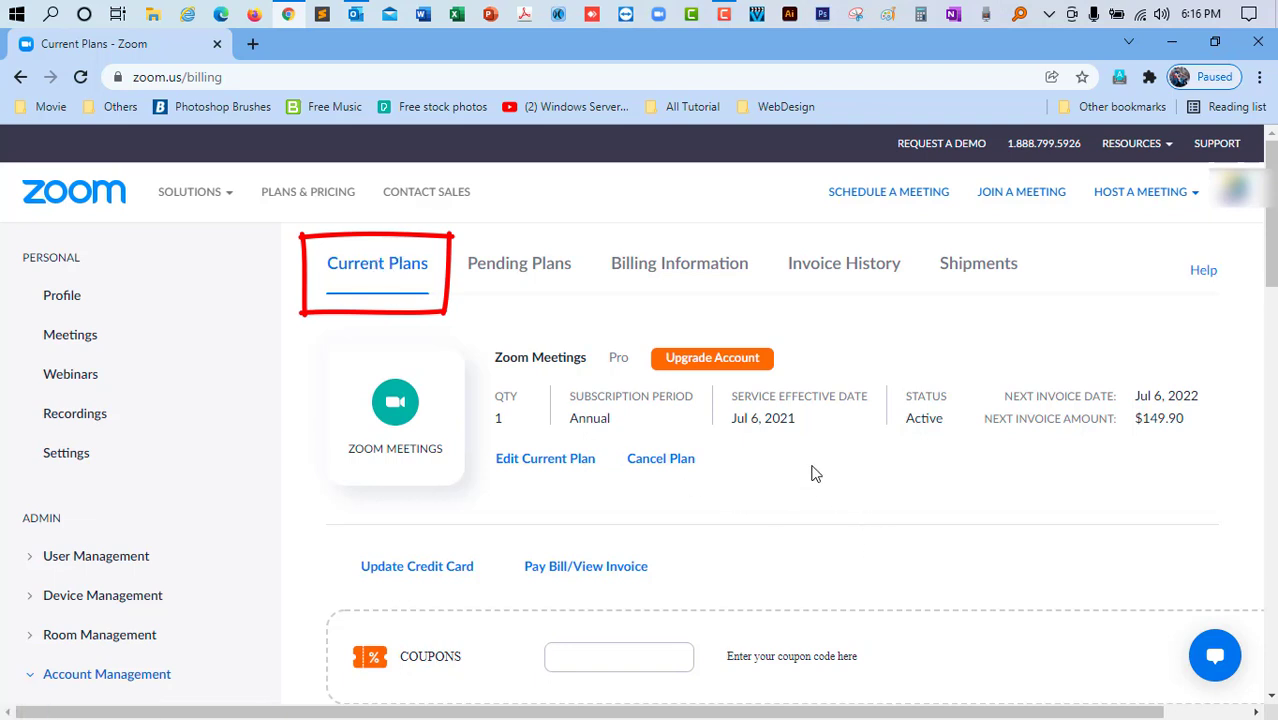
Step: Request cancellation of the Zoom Meetings Pro subscription and choose "Features in the Basic Free Plan are sufficient" as the reason
left_click(646, 462)
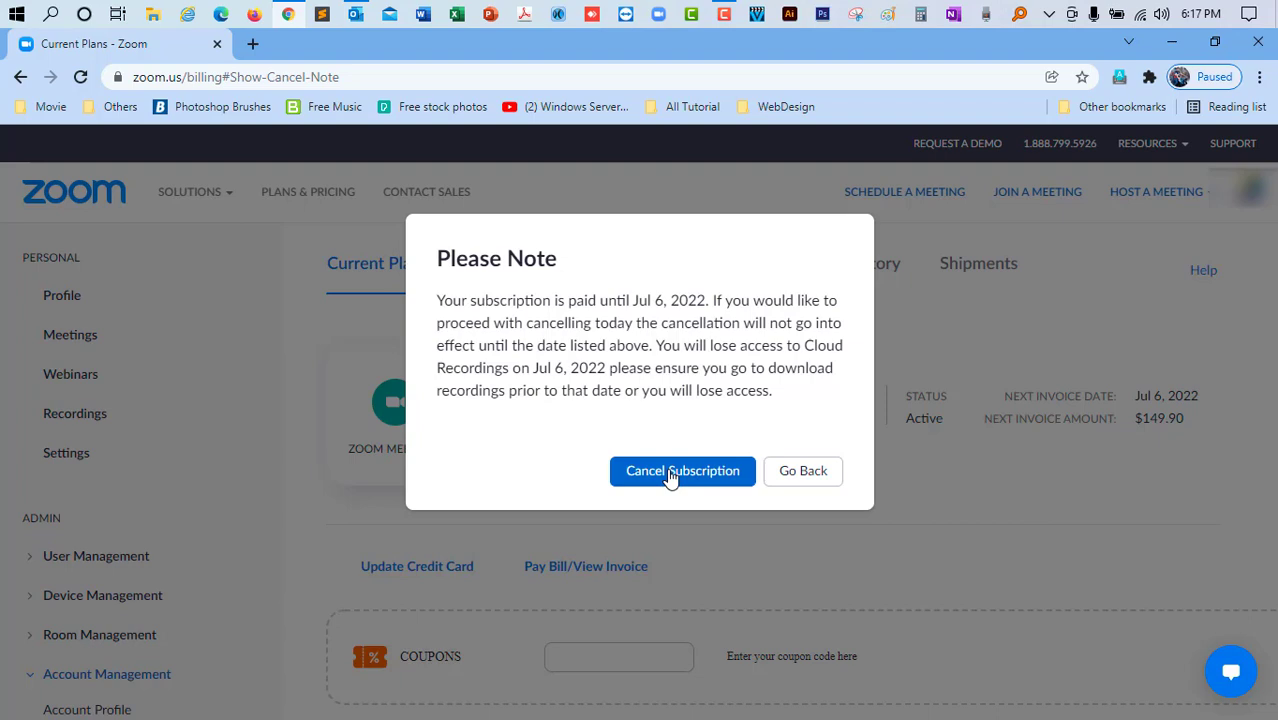
left_click(670, 477)
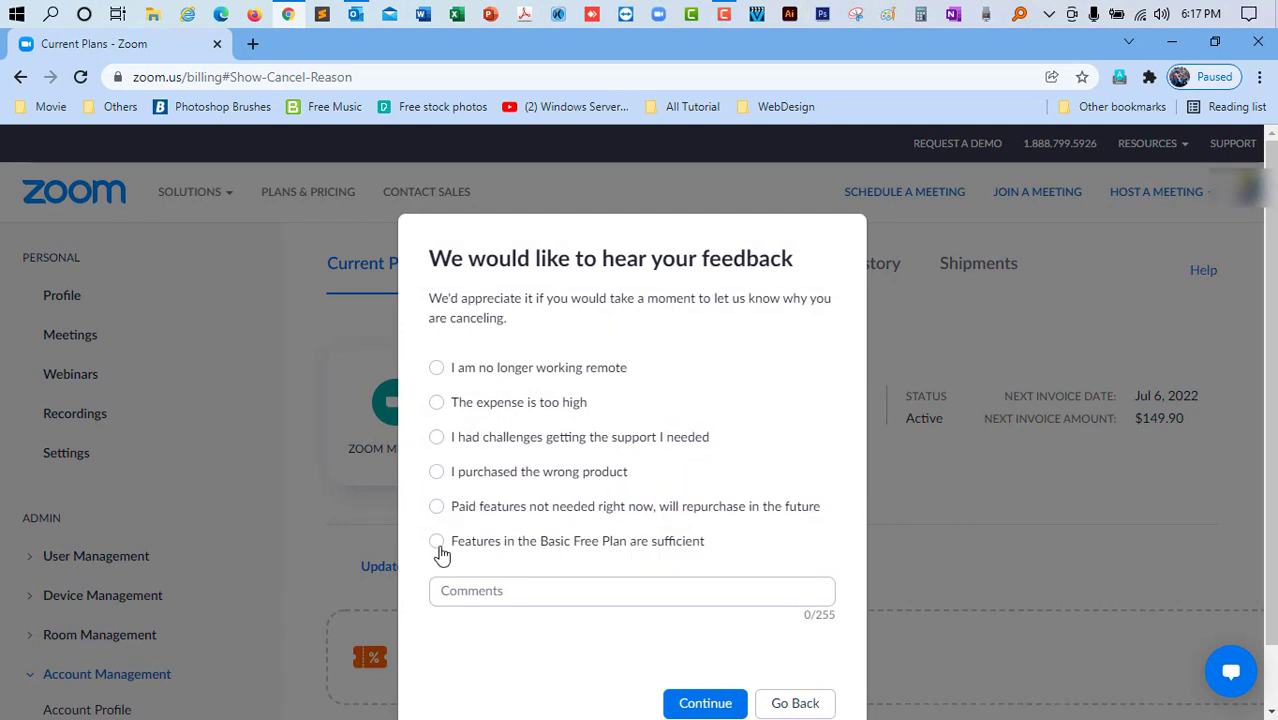
left_click(437, 545)
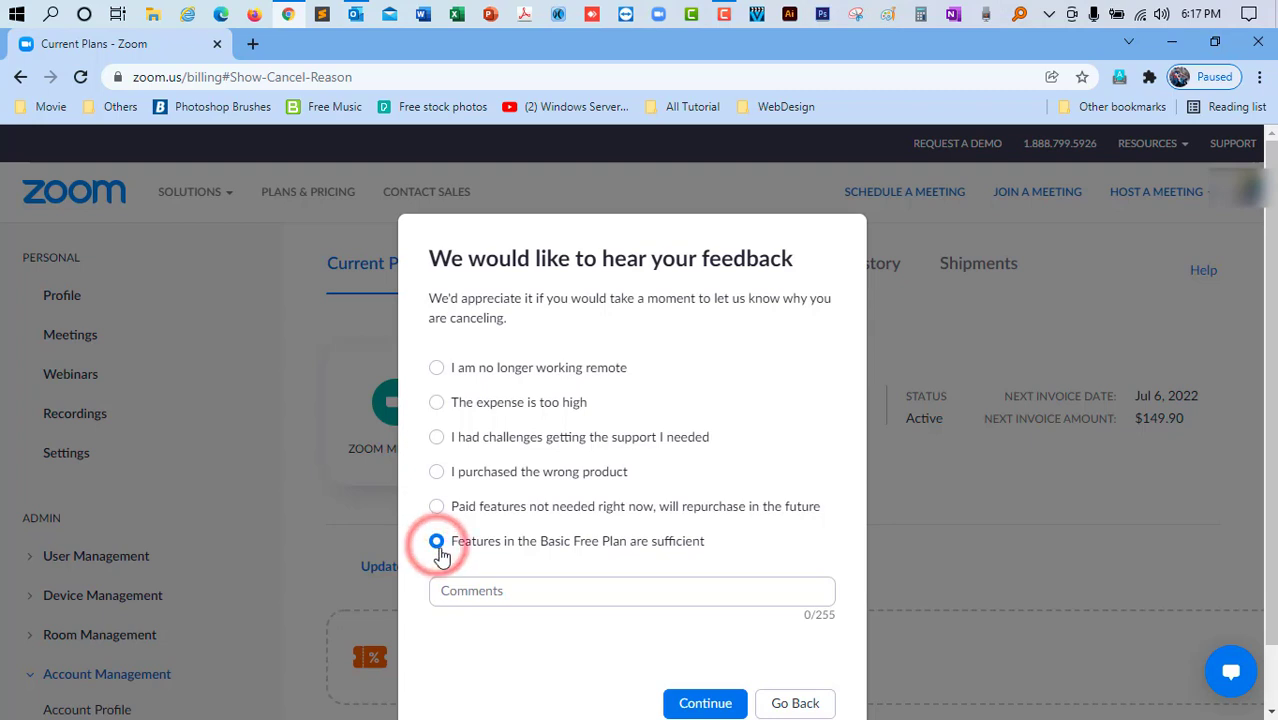
Step: Add the comment "Zoom should provide for manual renewal instead of auto renewal" and submit the cancellation feedback
left_click(490, 592)
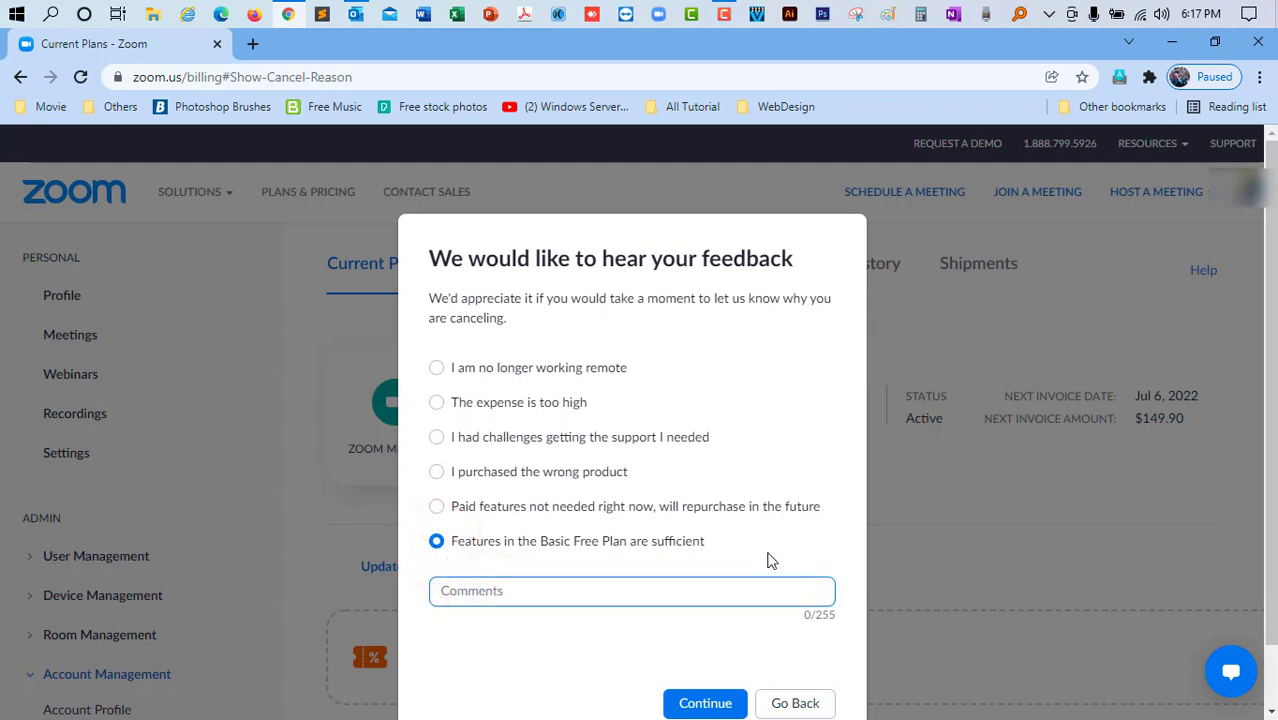
type("Zoom should")
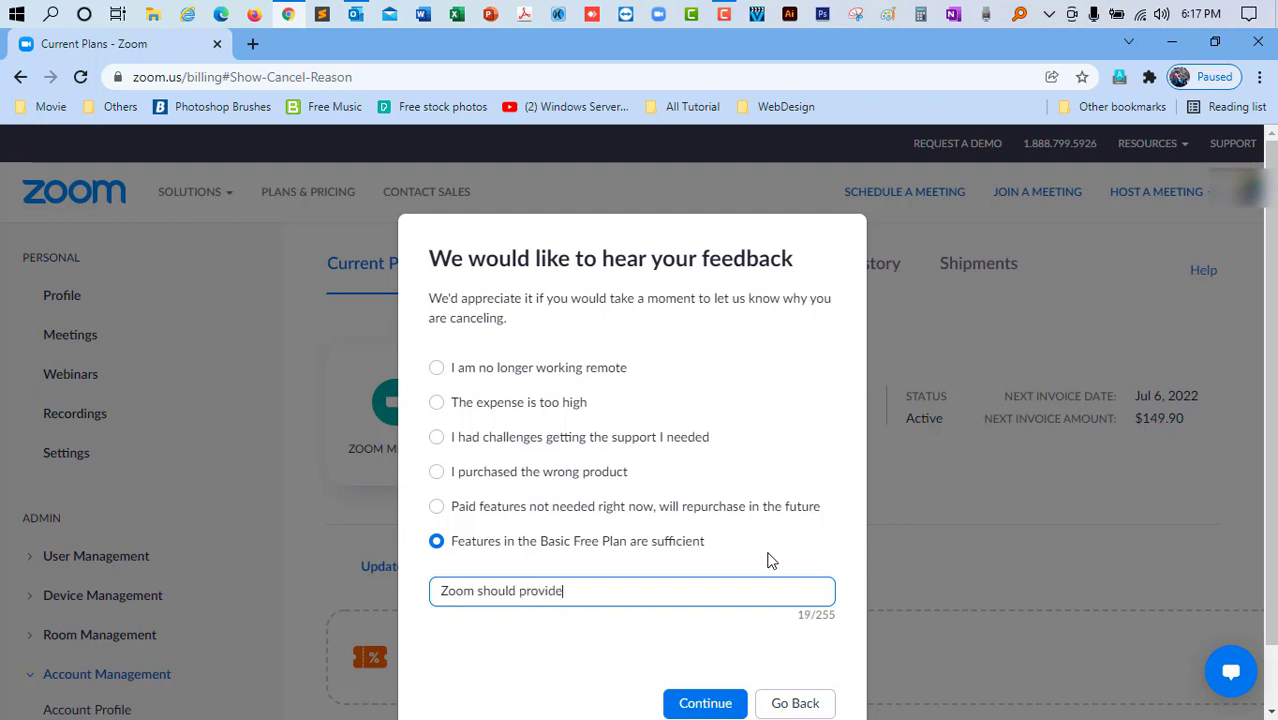
type("provide for manual renew")
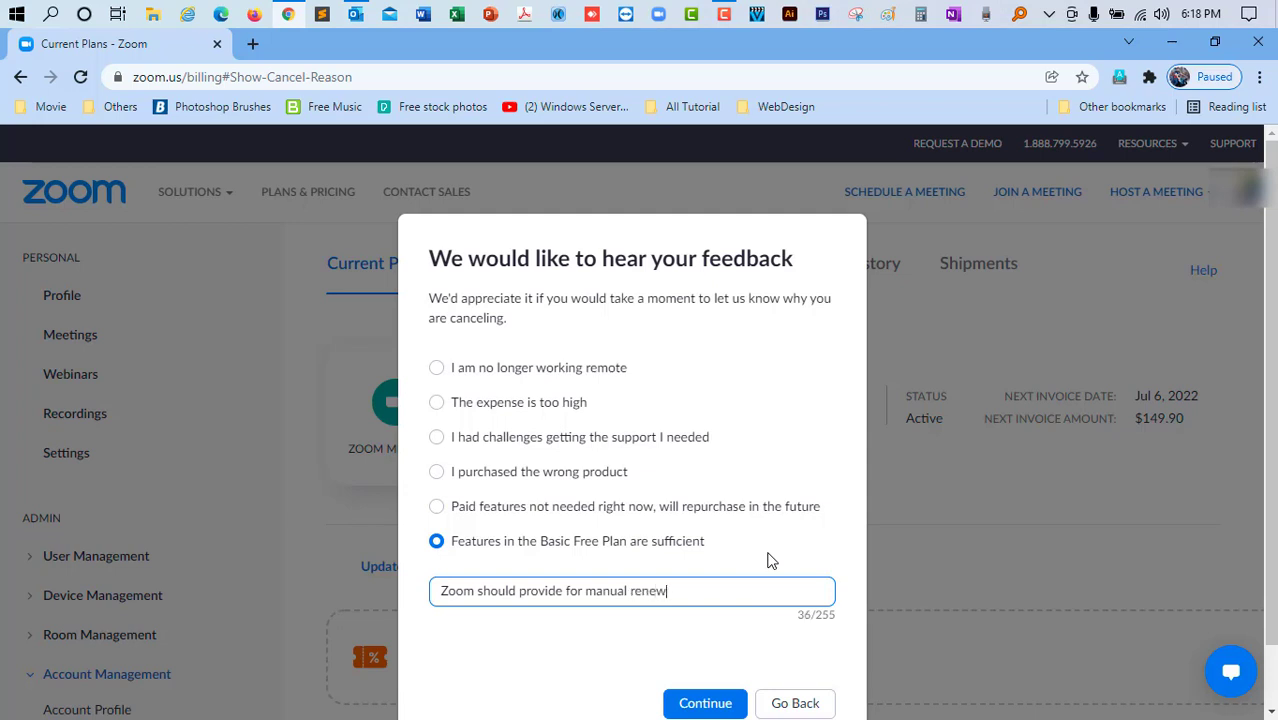
type("al insted of")
type("auto")
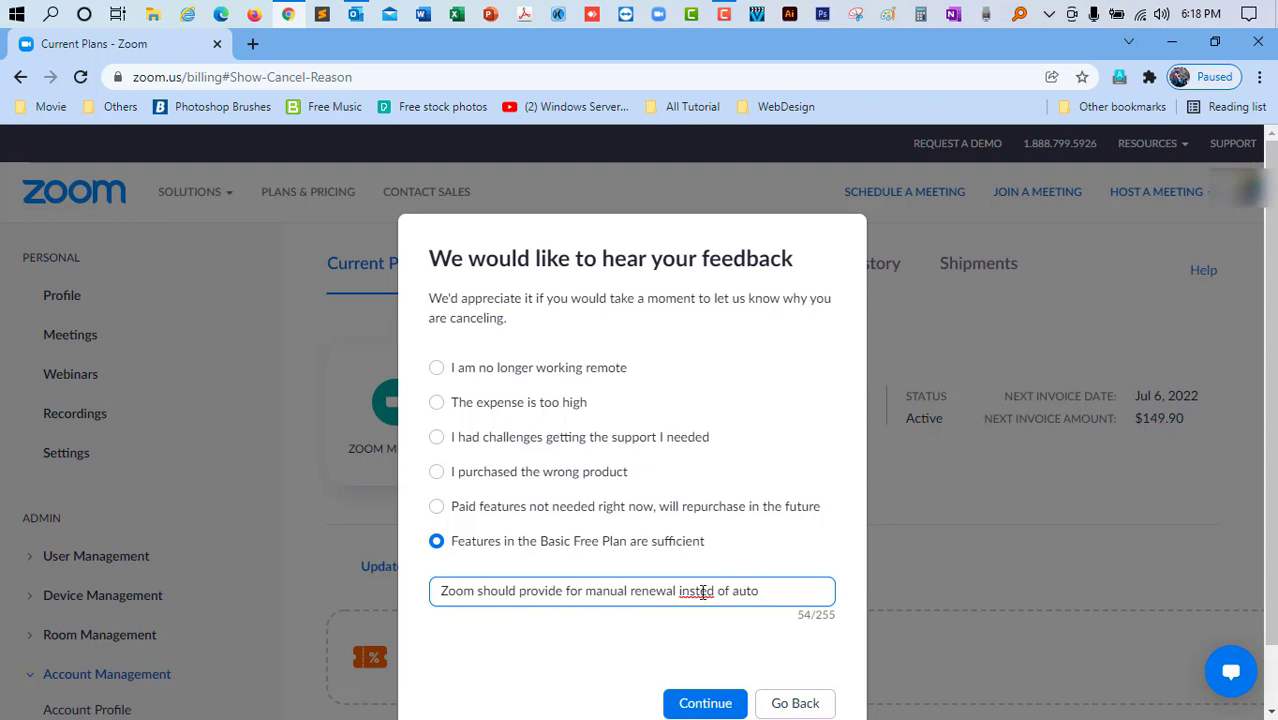
left_click(710, 591)
type("a")
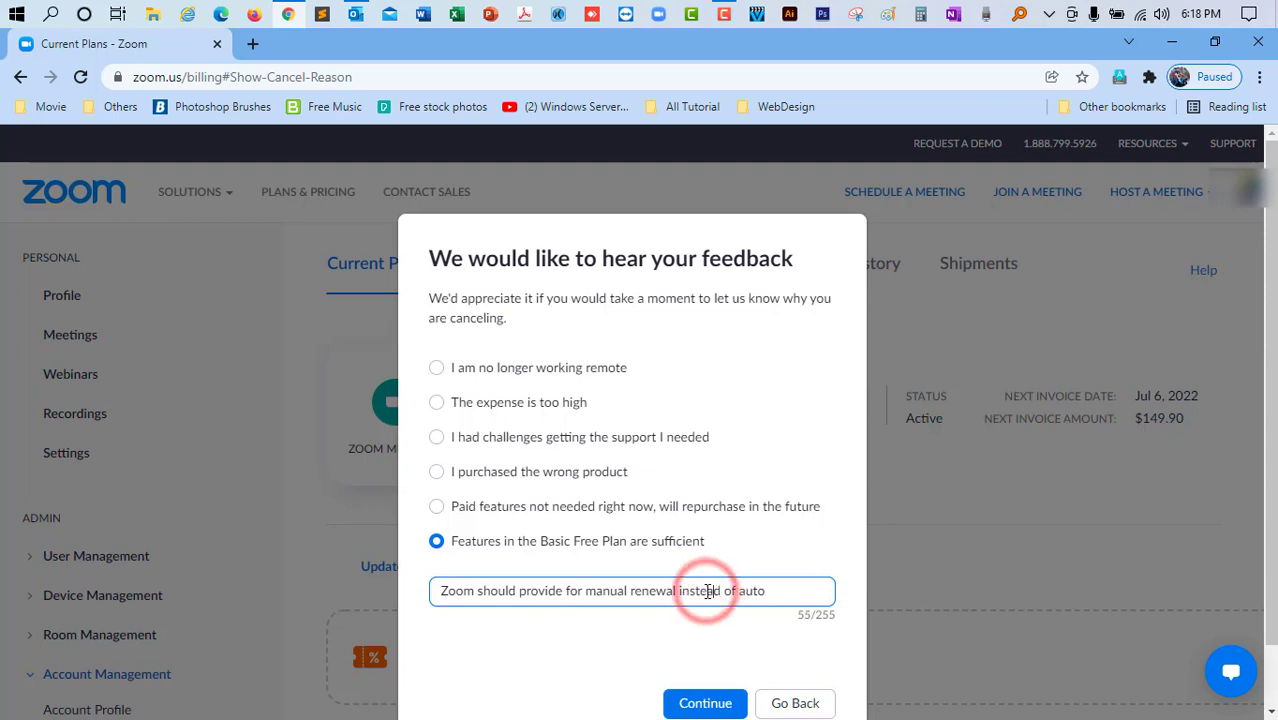
left_click(777, 591)
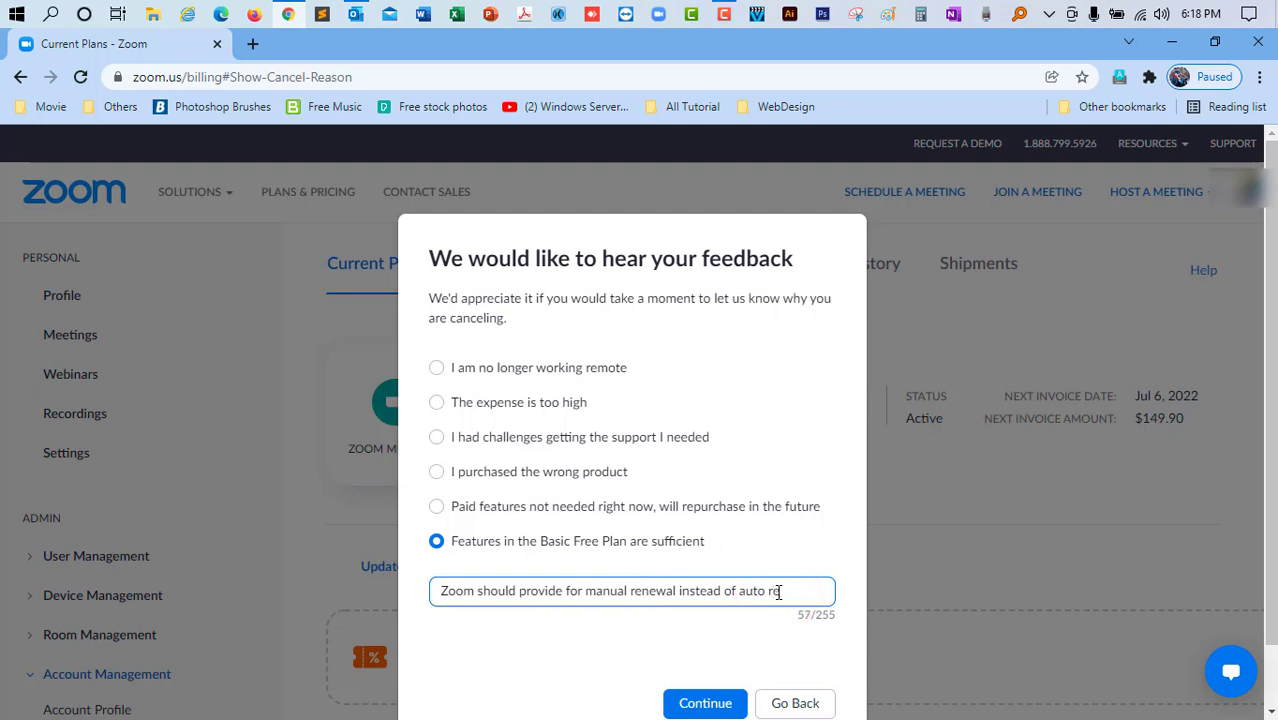
type("renewal")
left_click(585, 636)
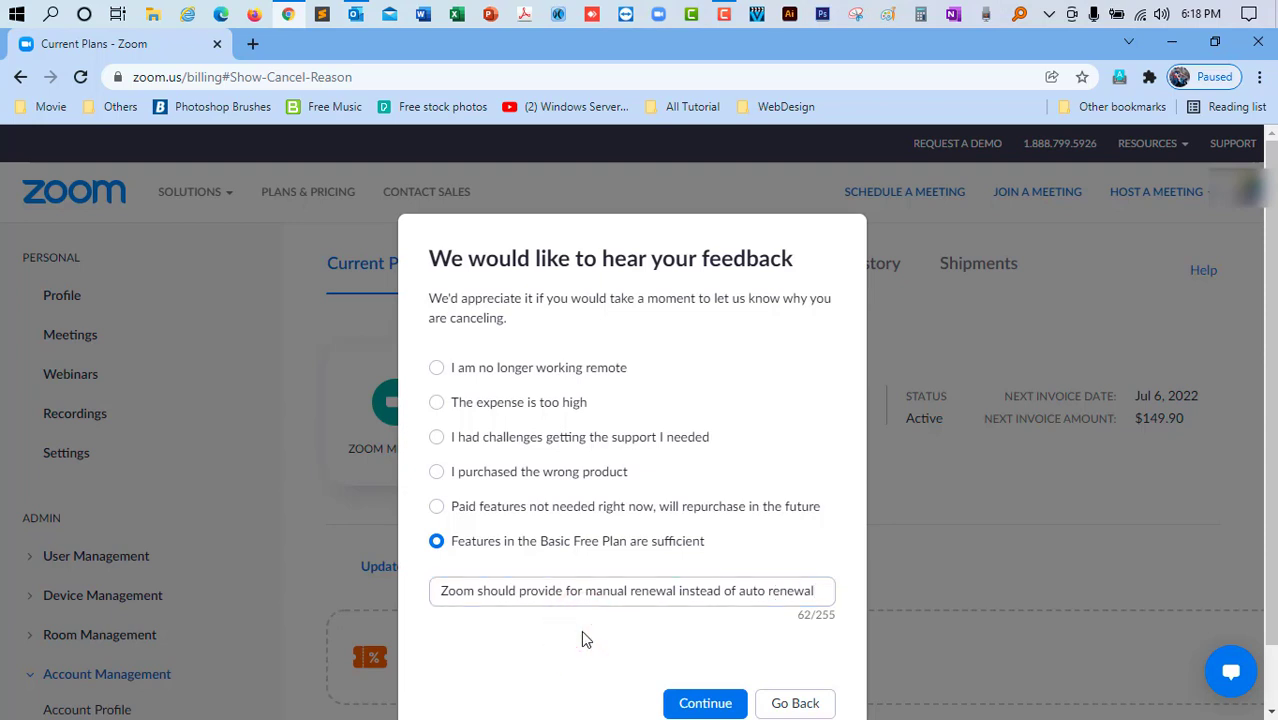
scroll(1270, 265, "down", 2)
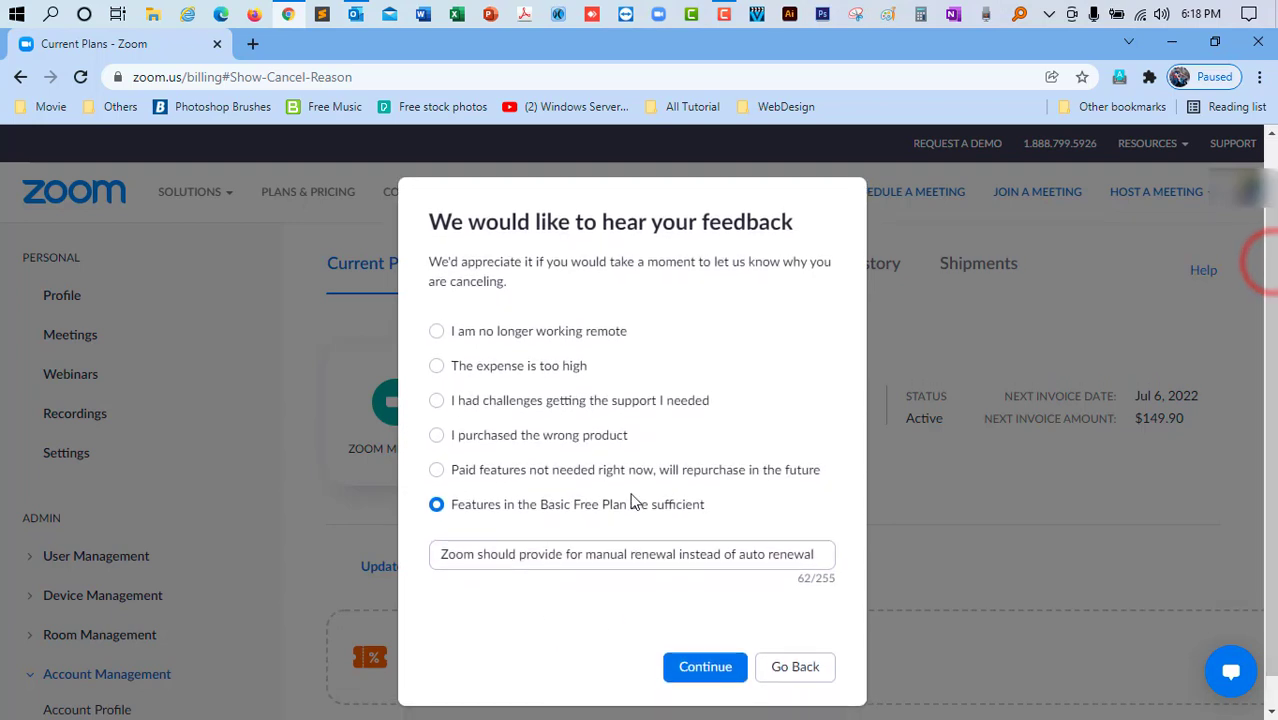
left_click(701, 670)
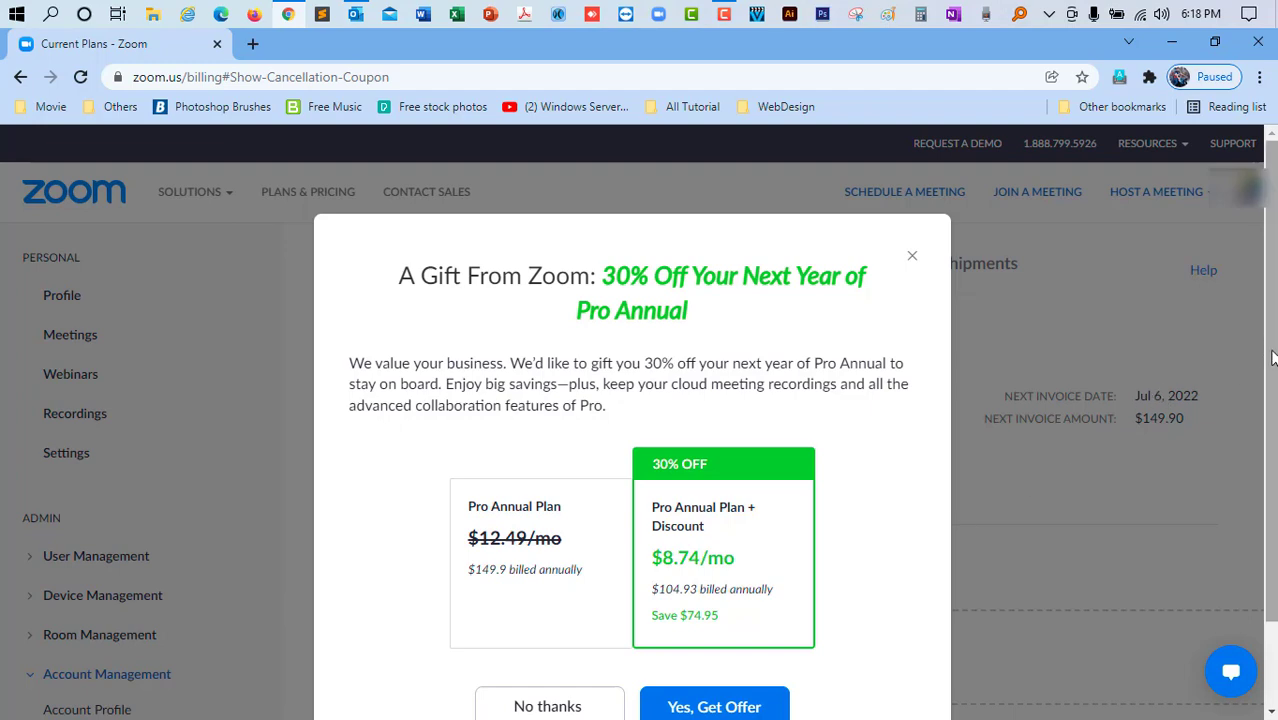
Step: Decline the offer of 30% off the next year of Pro Annual to proceed with the cancellation
left_click_drag(1272, 358, 1274, 418)
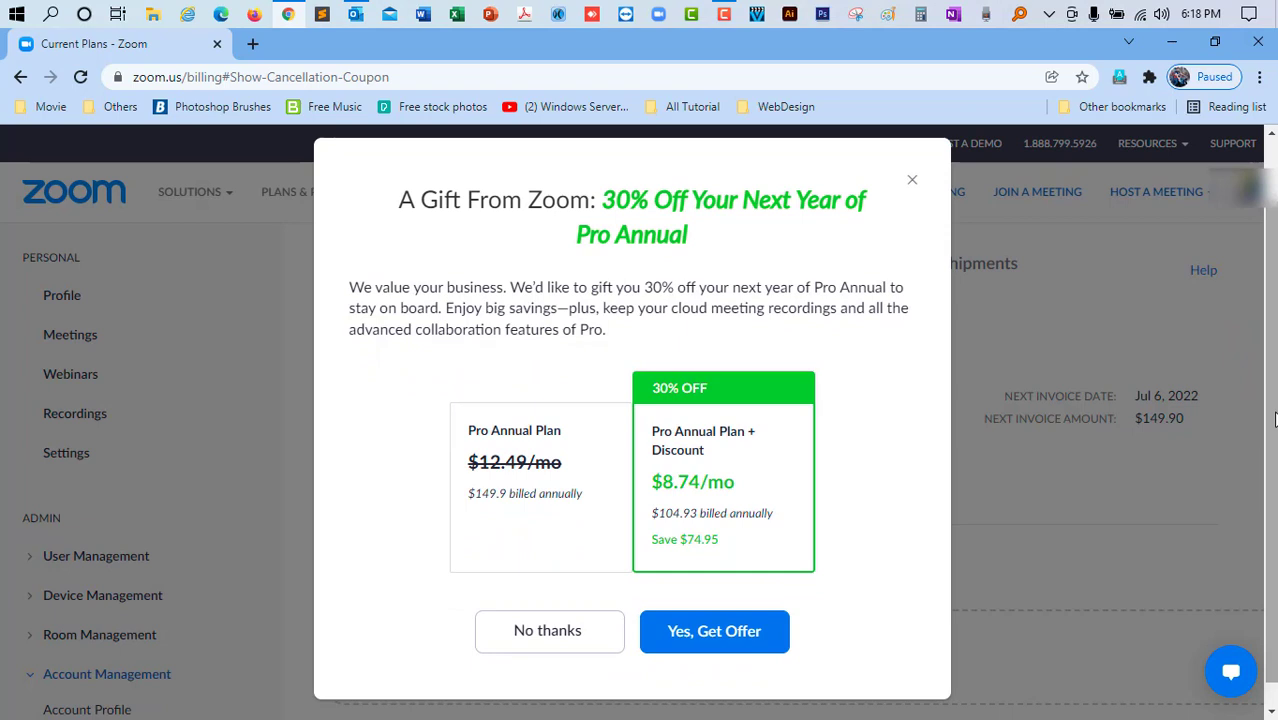
left_click(541, 637)
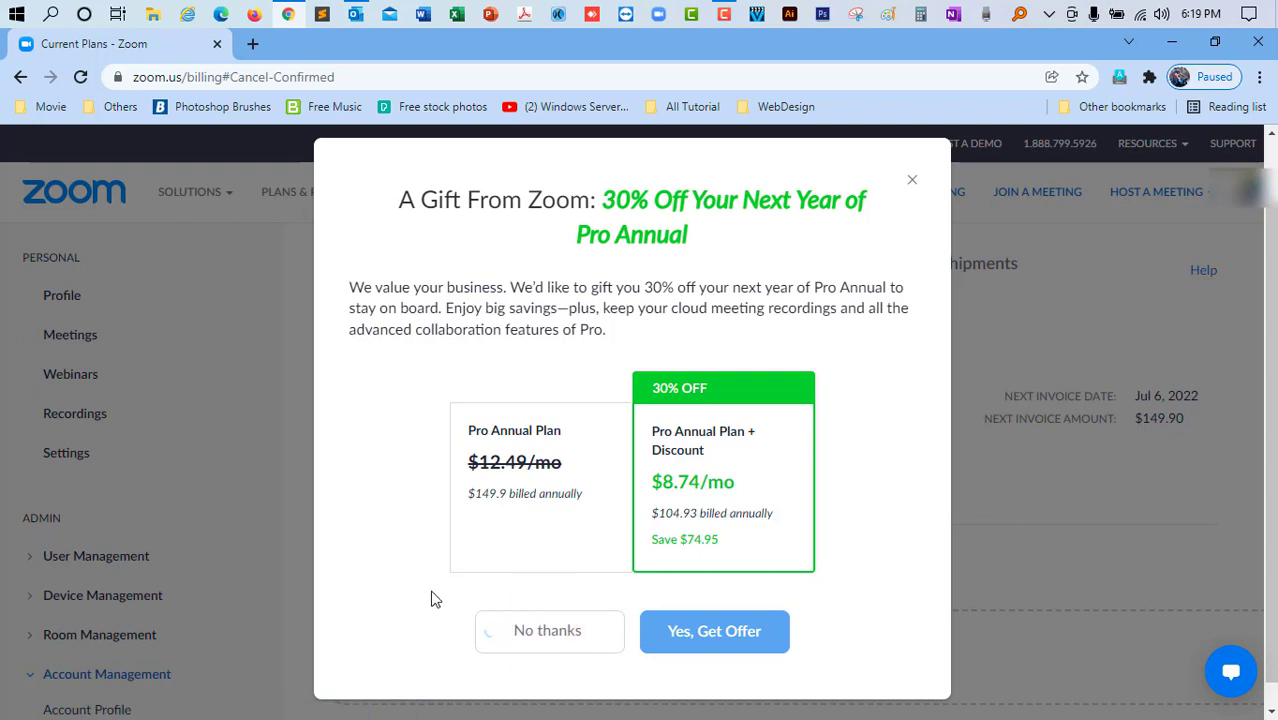
left_click(538, 630)
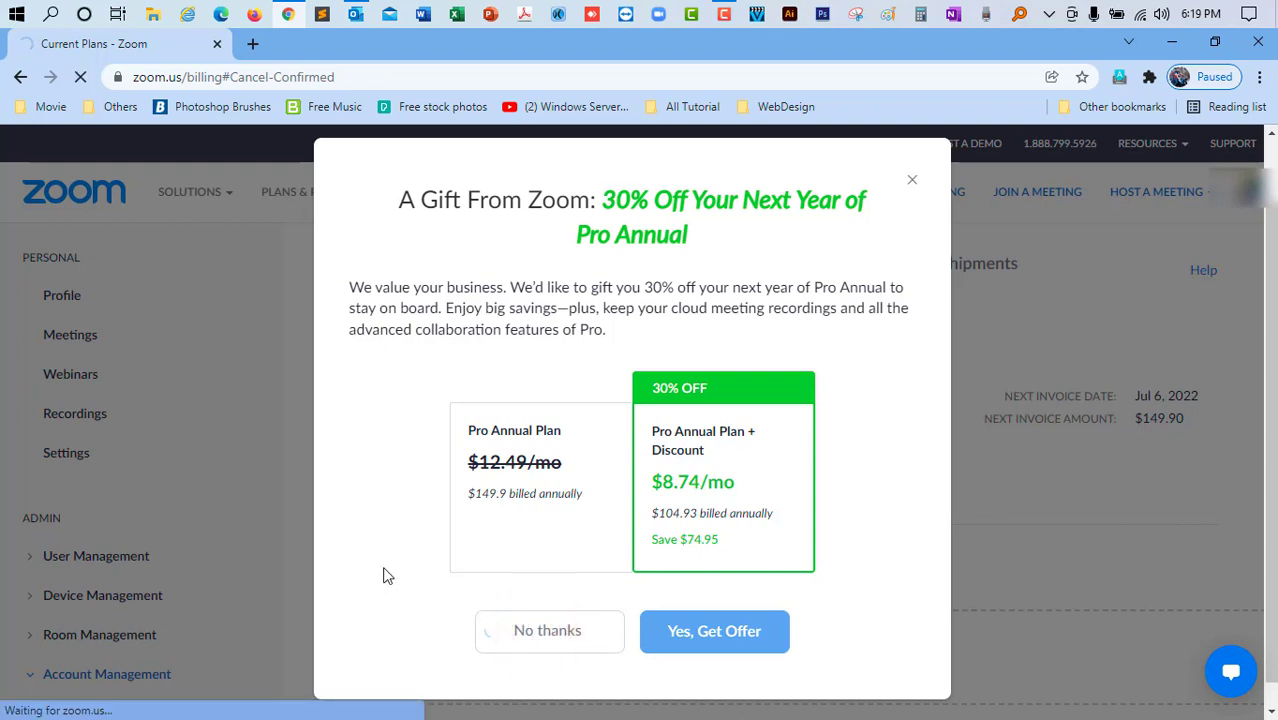